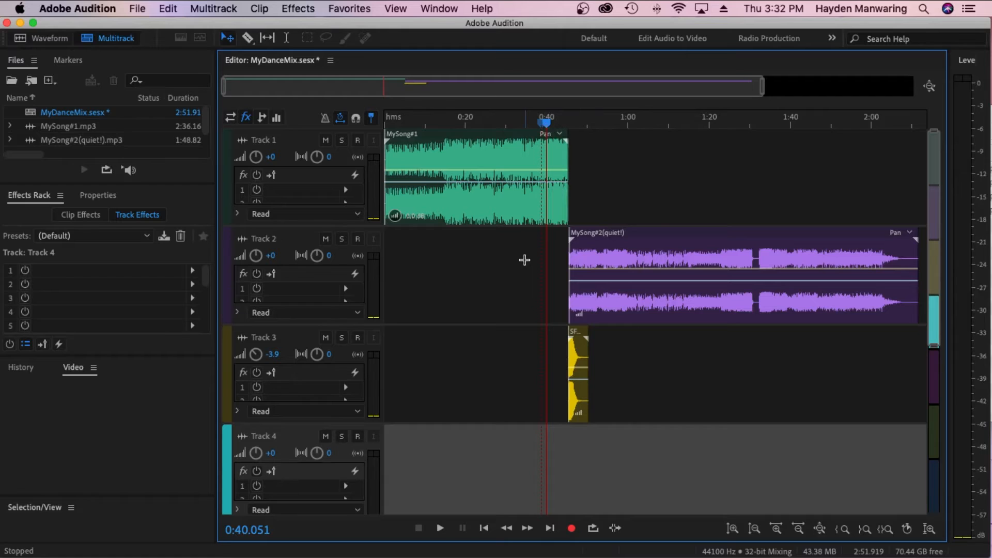
Play the transition from MySong#1 into MySong#2(quiet!) and raise the second song's clip gain to about 6.7 dB
key(space)
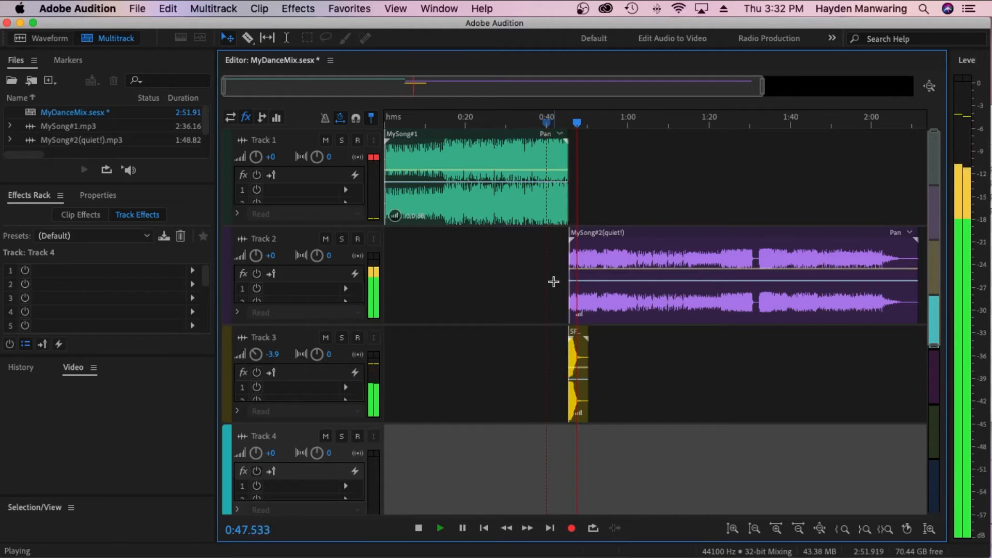
key(space)
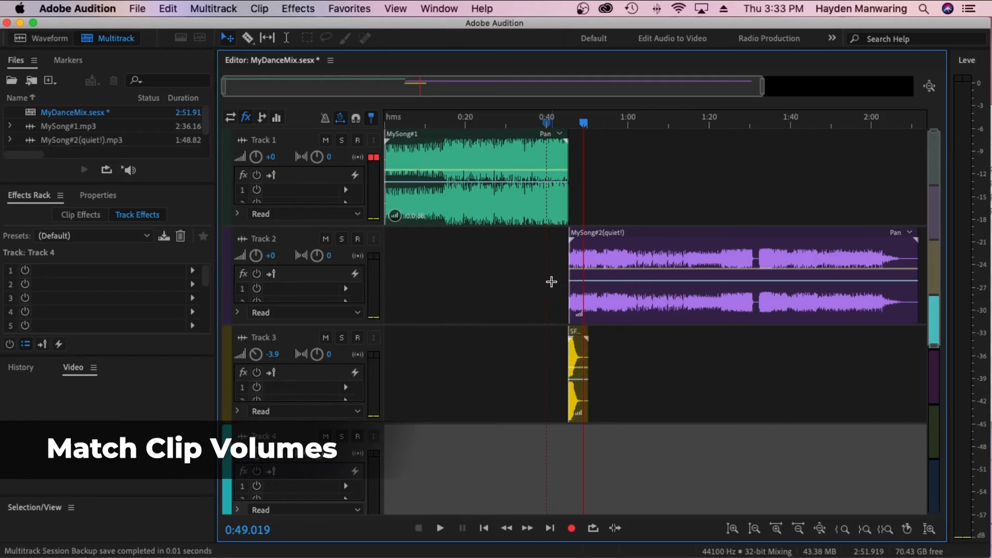
click(581, 290)
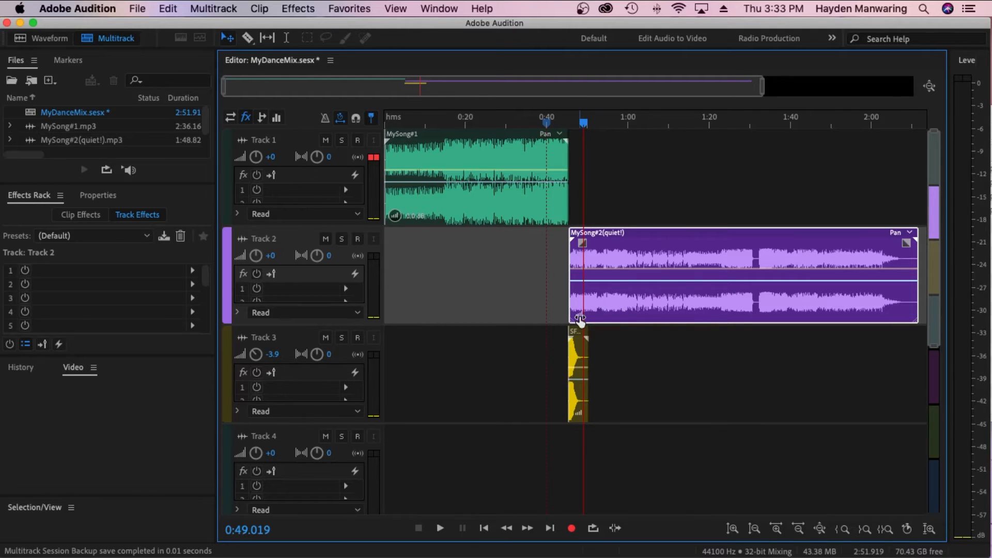
drag(579, 316, 582, 293)
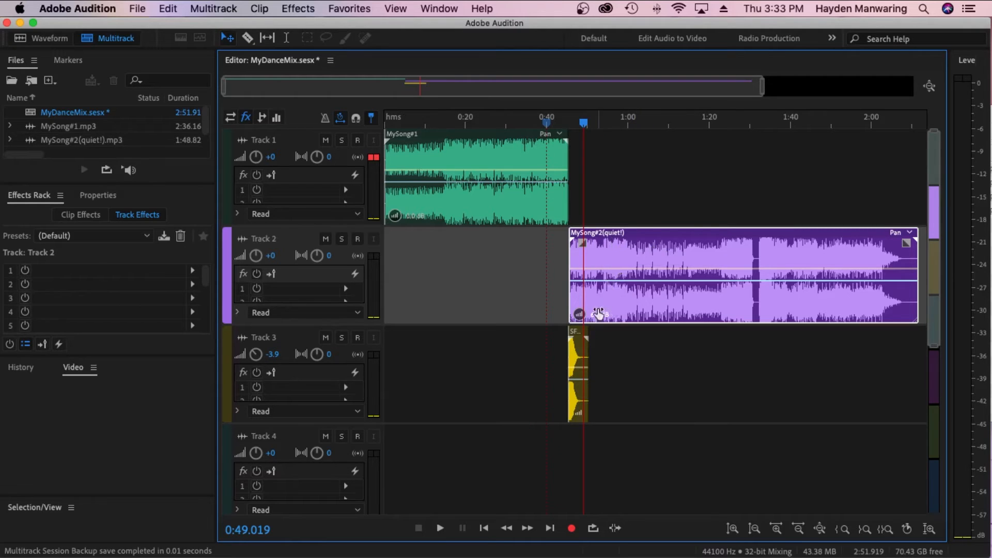
mouse_move(579, 314)
mouse_down()
mouse_move(580, 304)
mouse_move(578, 321)
mouse_up()
Reset the Track 1 clipping indicator and replay the song transition from about 0:40 and 0:43 to compare the clip volumes
click(546, 123)
click(386, 162)
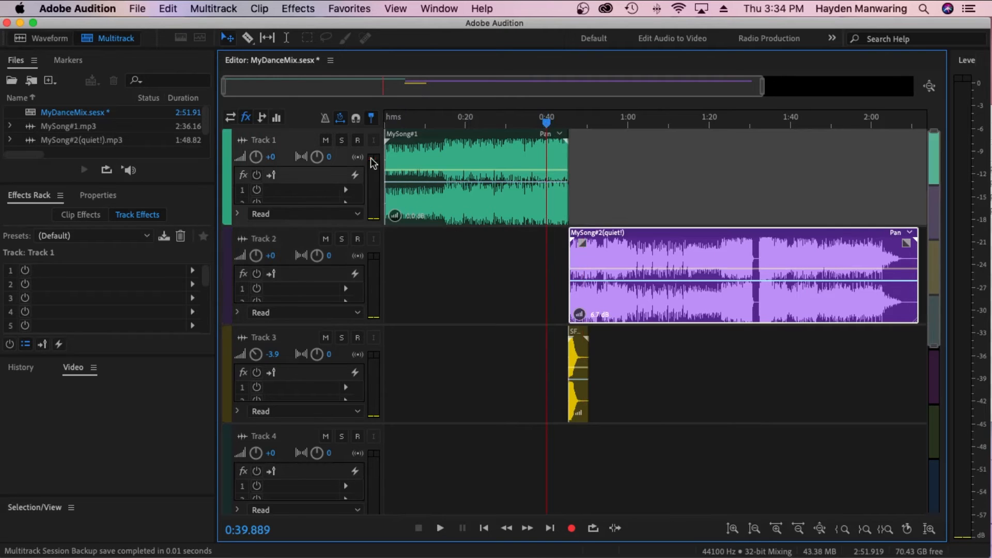
key(space)
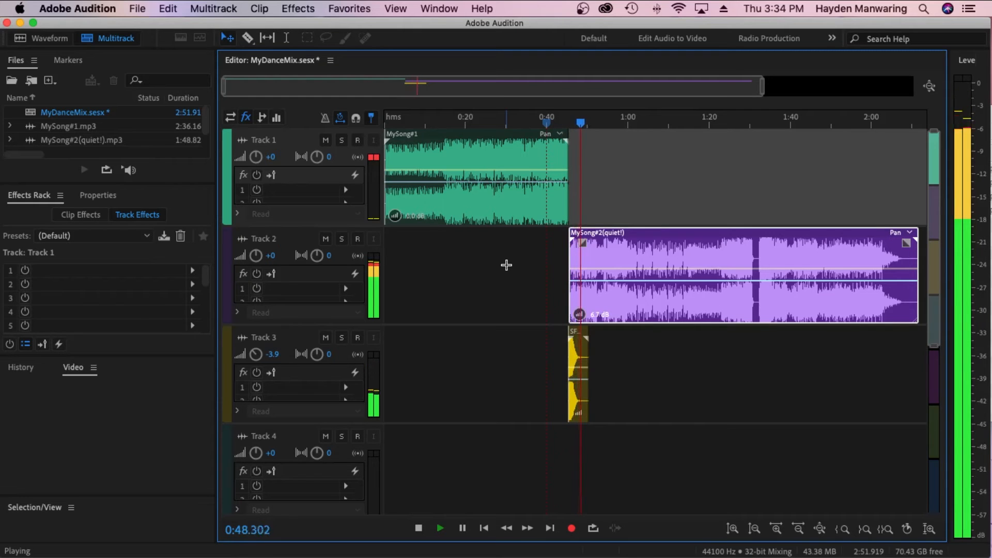
key(space)
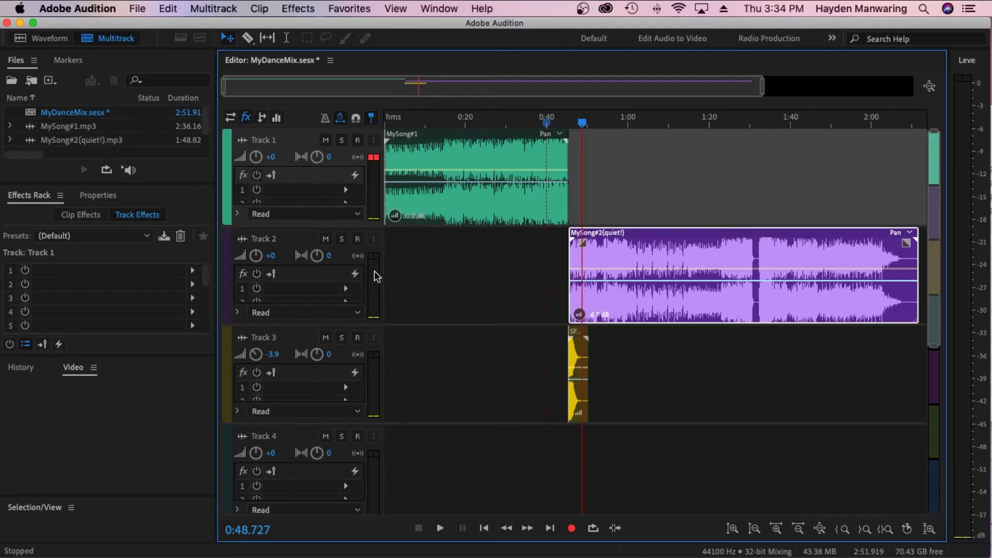
click(558, 123)
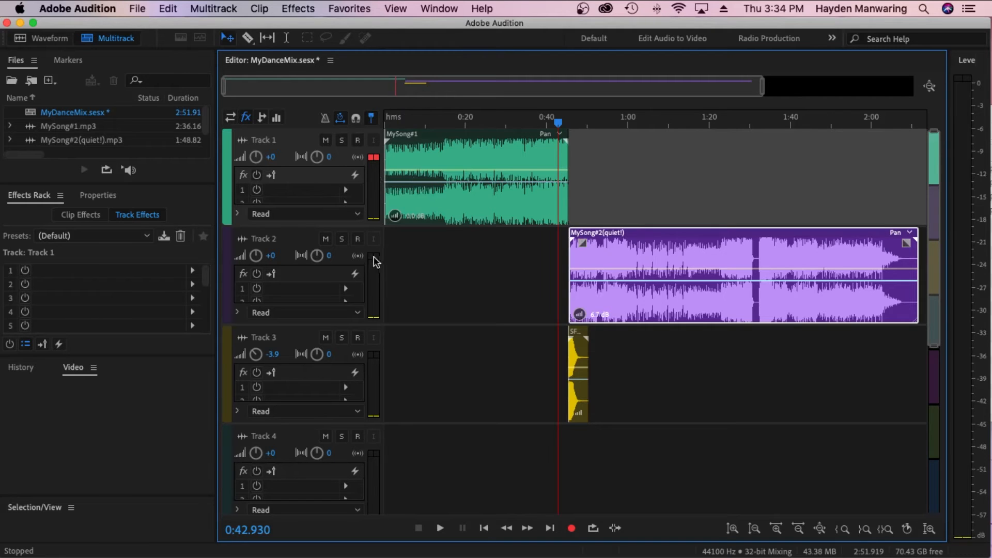
click(376, 160)
key(space)
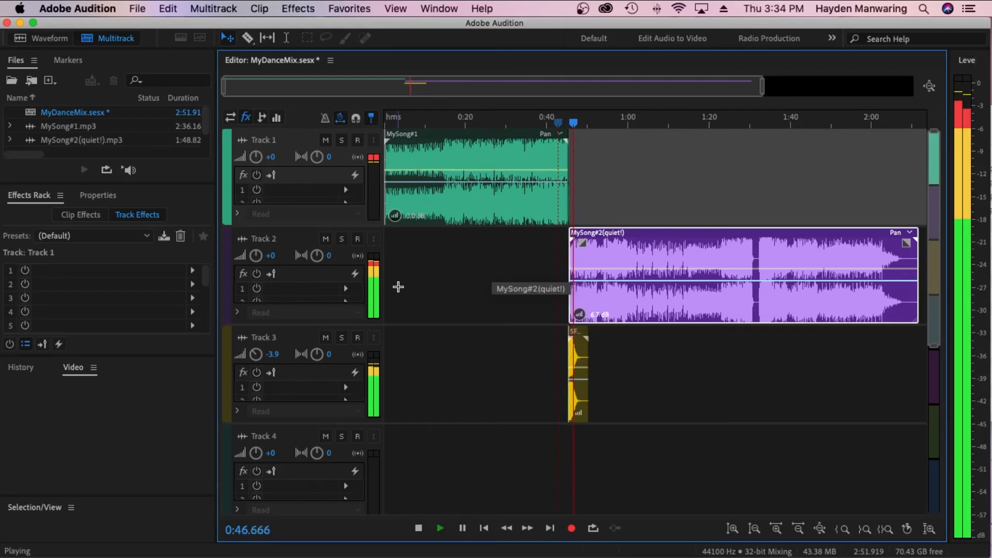
key(space)
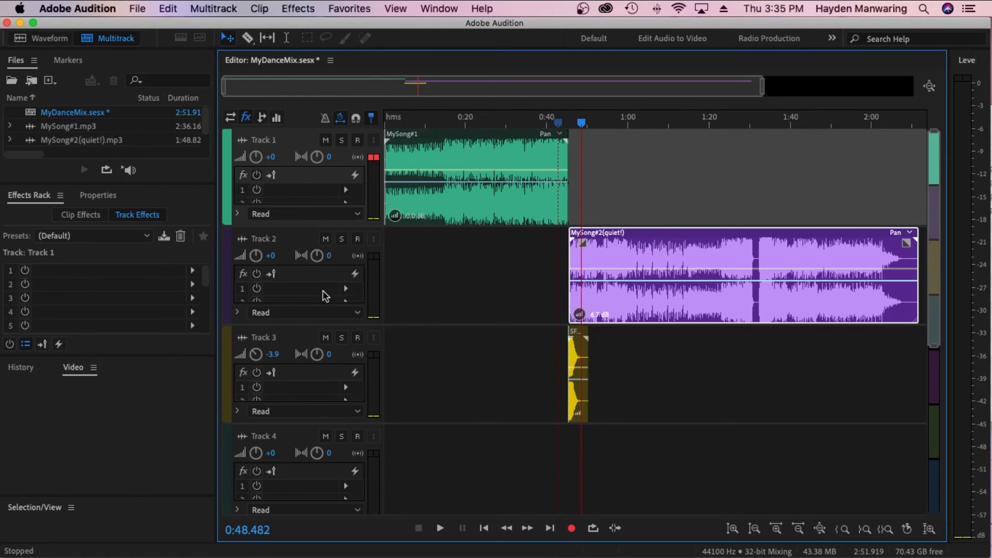
Add a Hard Limiter to the first effect slot of Track 2 and switch its mode to True Peak
click(230, 117)
click(246, 117)
click(279, 229)
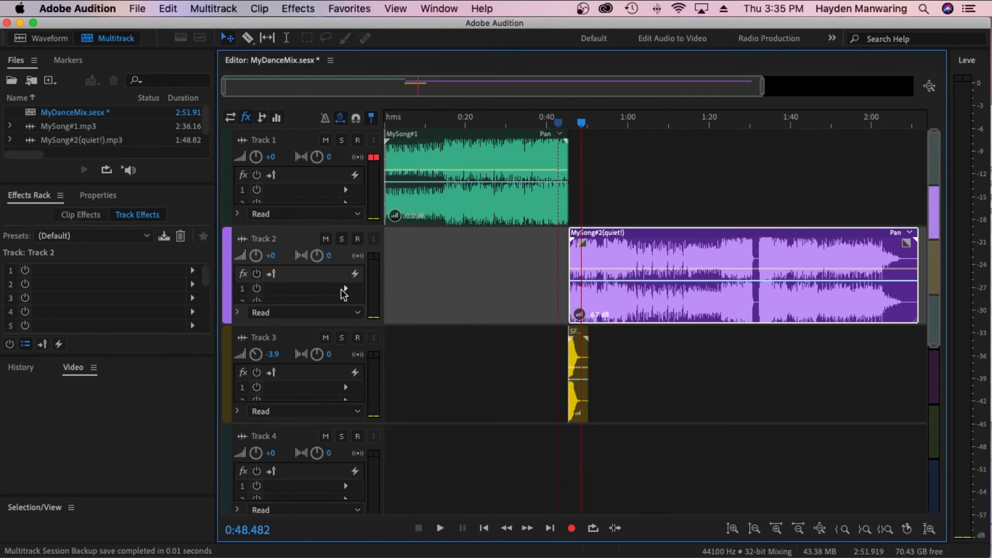
click(345, 289)
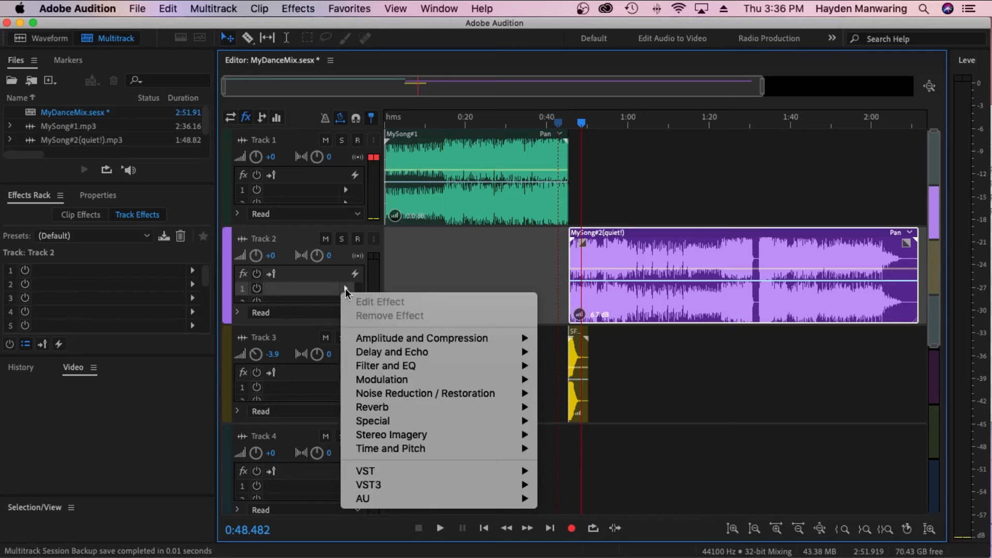
mouse_move(415, 394)
mouse_move(420, 344)
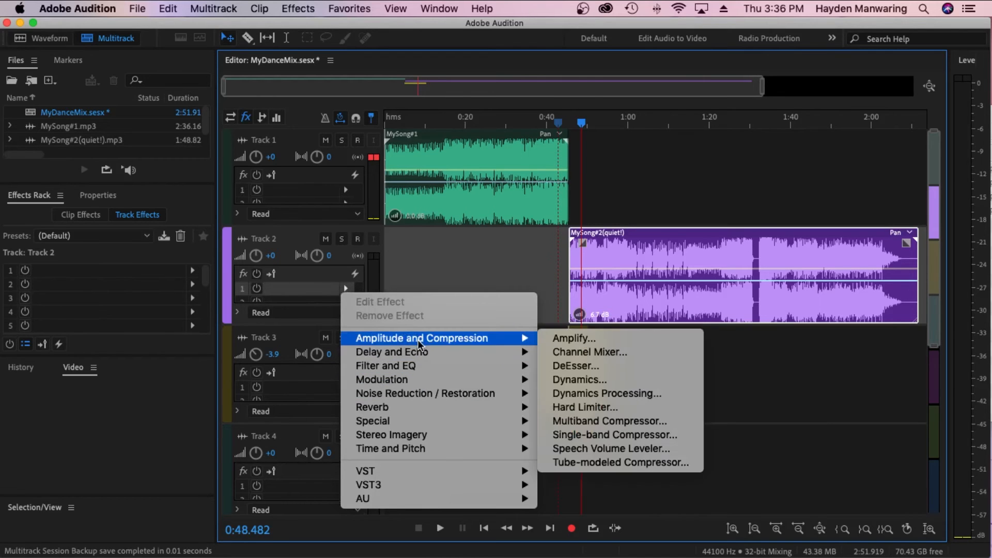
click(585, 408)
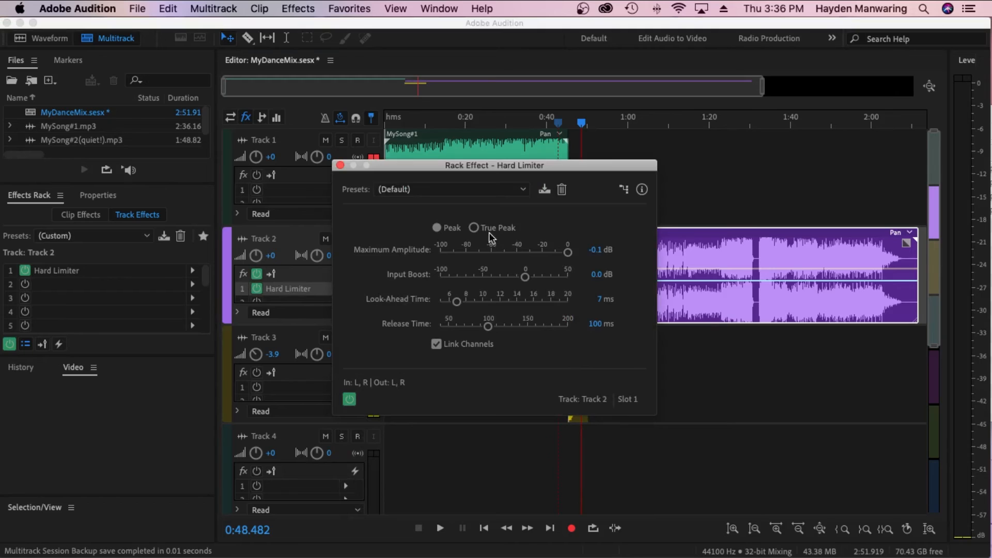
click(474, 228)
click(340, 166)
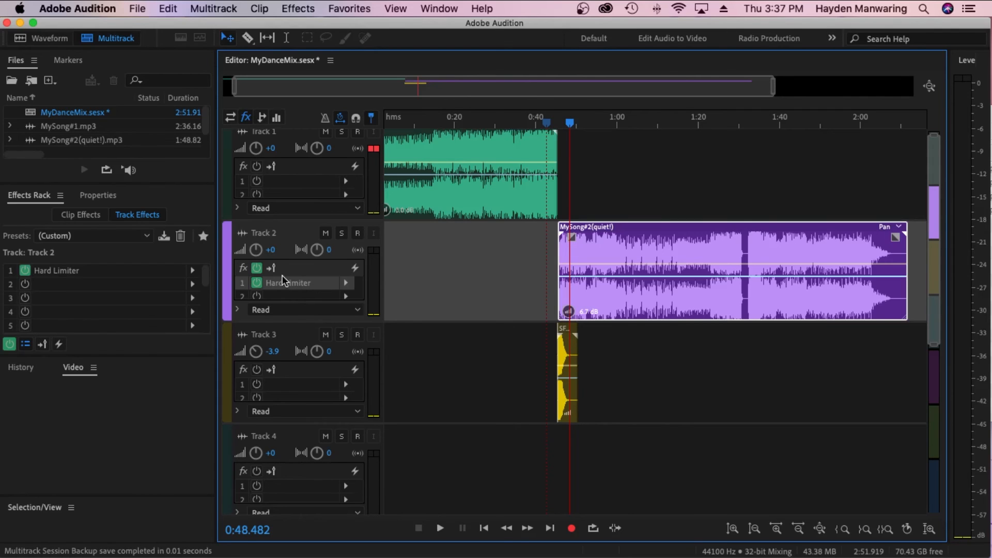
double_click(267, 284)
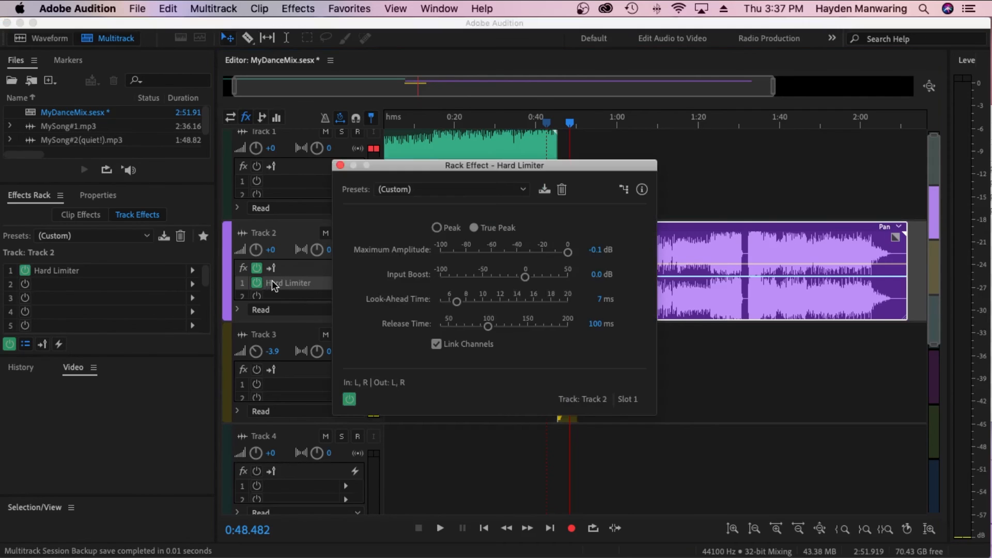
click(340, 165)
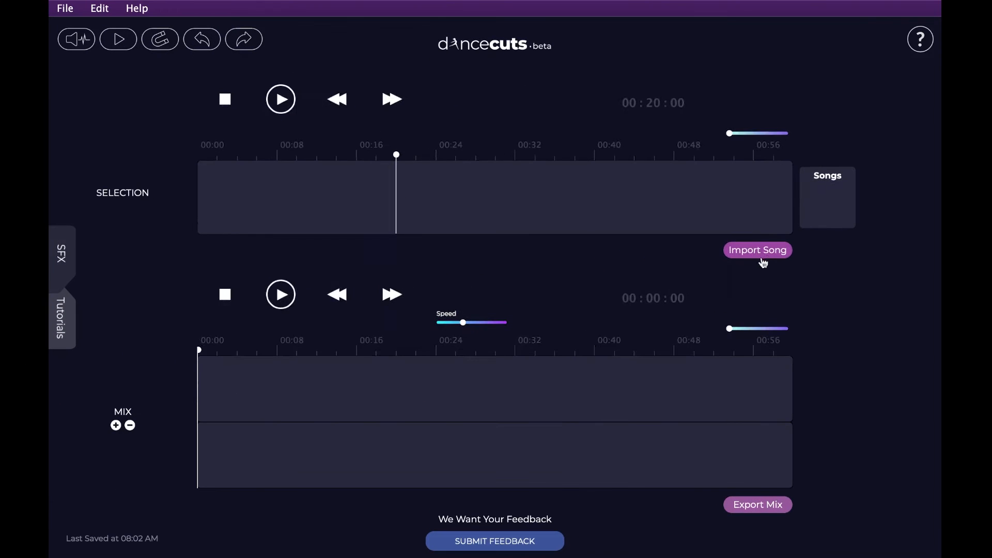
In Dancecuts, import Song #1 and place its opening section of about 24 seconds at the start of the first mix track
click(757, 250)
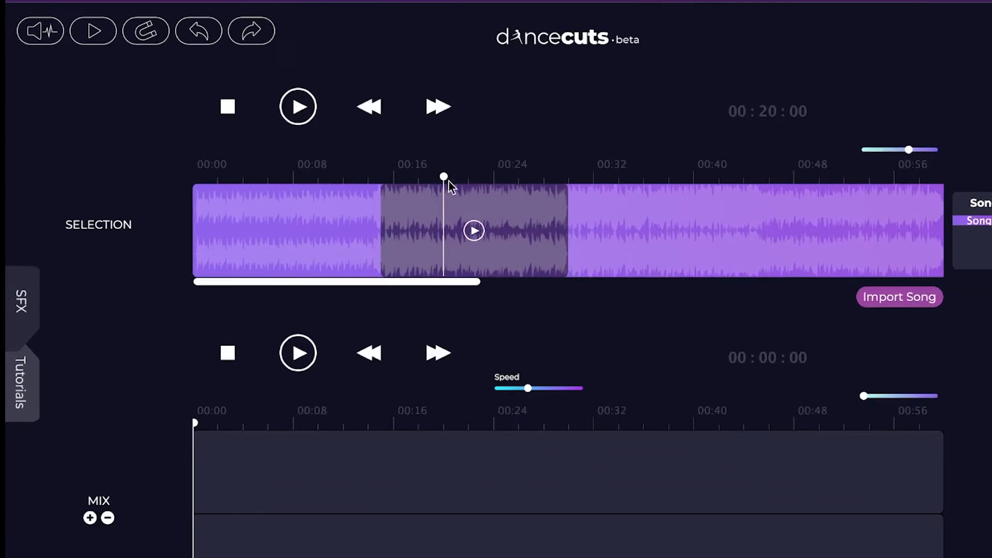
drag(380, 193, 241, 190)
drag(239, 260, 234, 259)
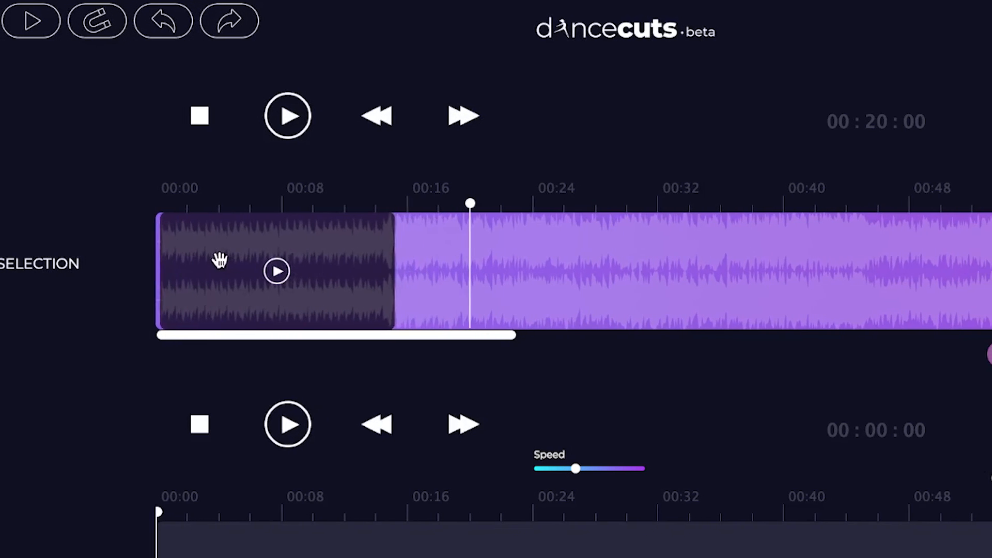
drag(408, 284, 542, 287)
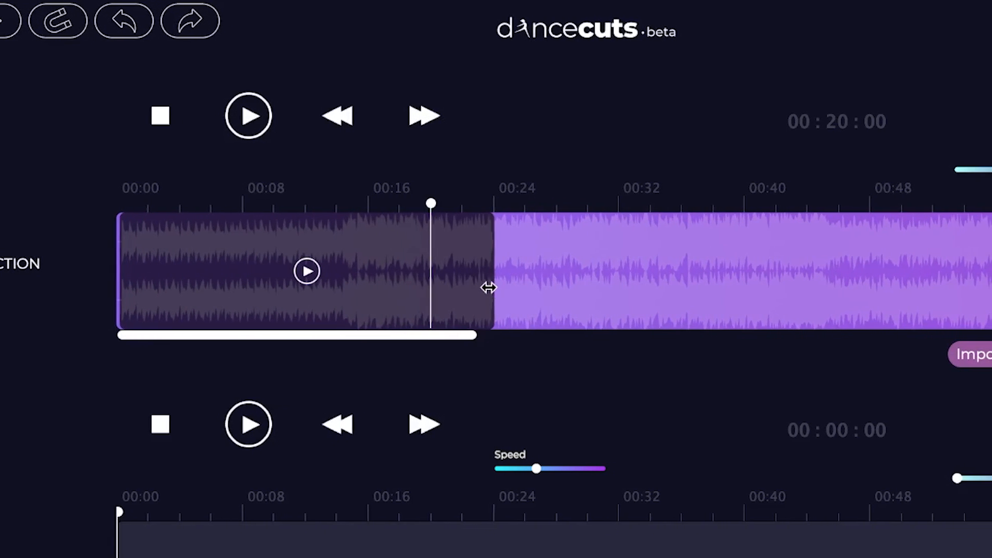
click(308, 272)
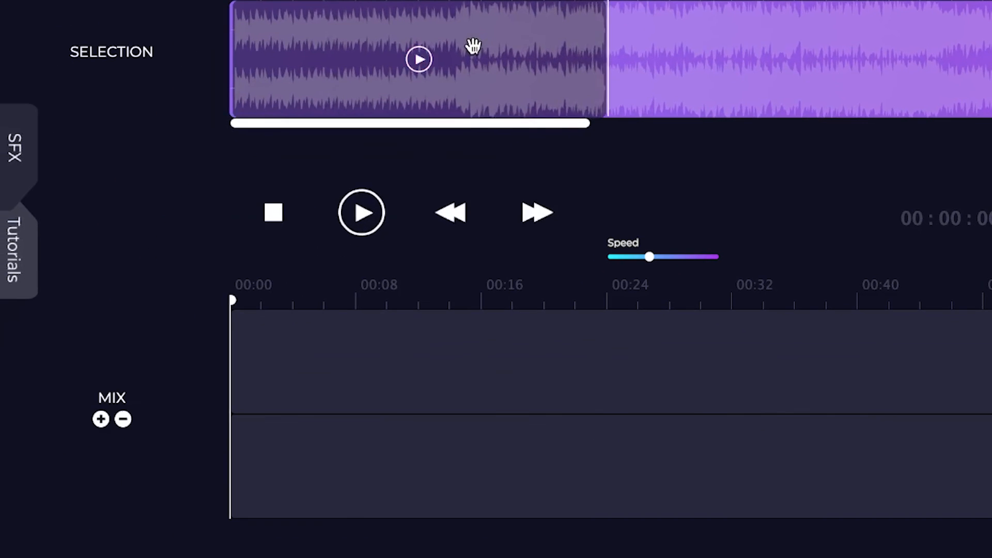
drag(472, 47, 442, 359)
Import Song #2 and place its section from about 0:24 to 0:48 on the second mix track, following the Song #1 clip
click(942, 219)
double_click(354, 118)
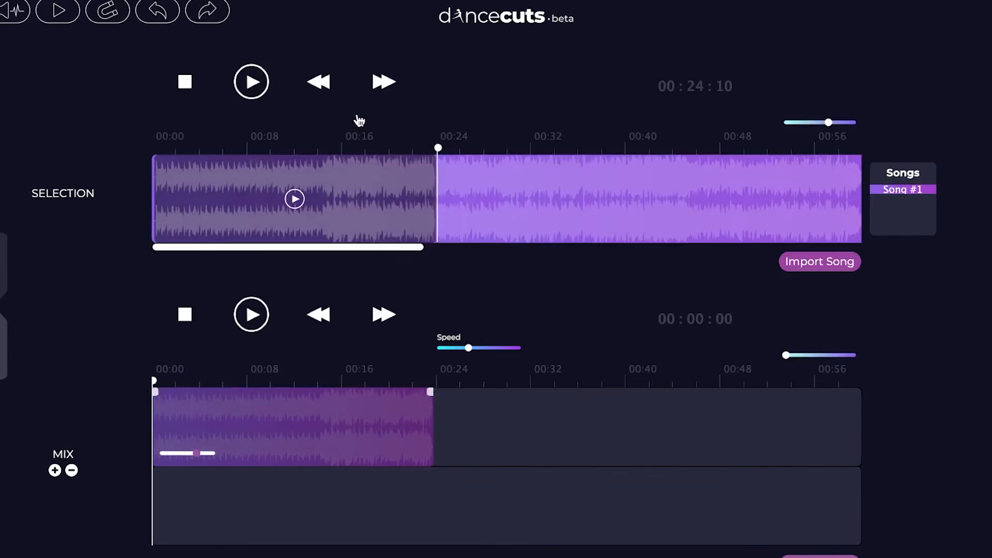
drag(451, 209, 493, 197)
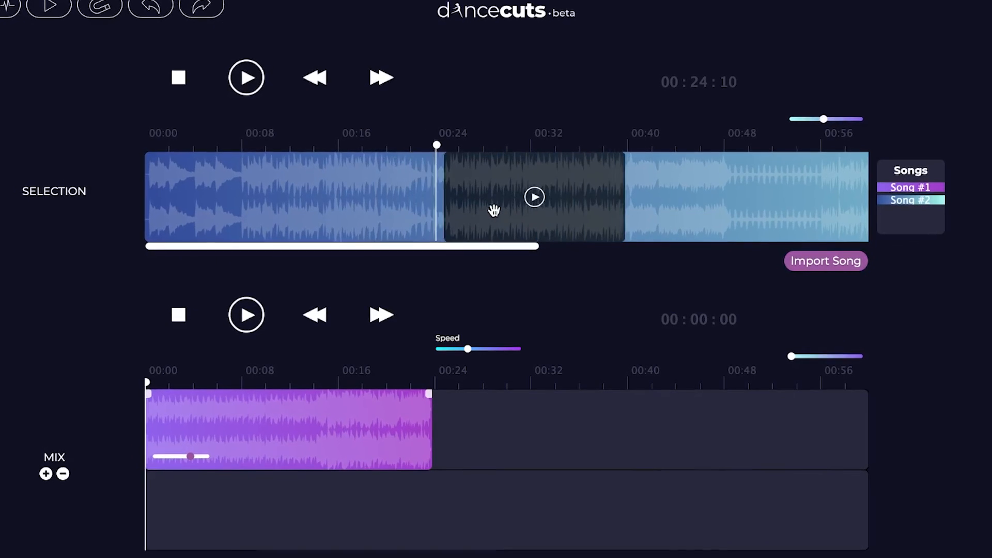
drag(623, 201, 656, 410)
drag(561, 371, 558, 446)
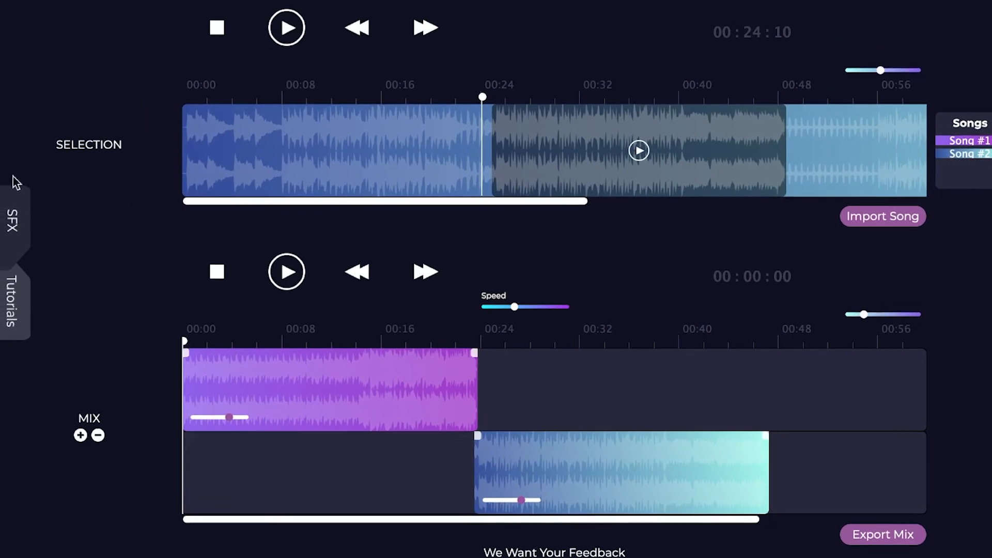
Add a sound effect from the SFX library to the first mix track, near the end of the Song #2 clip
click(23, 214)
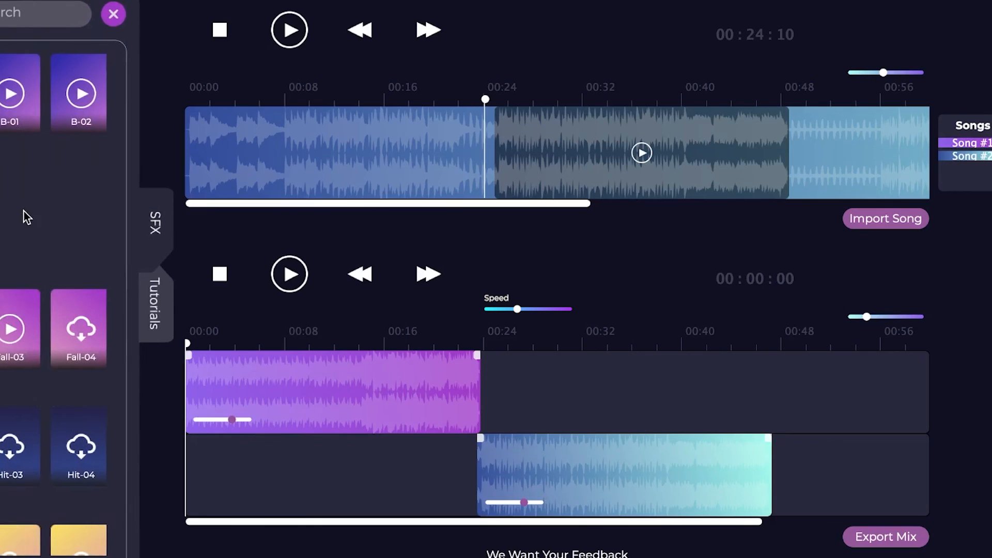
drag(289, 452, 790, 403)
click(361, 224)
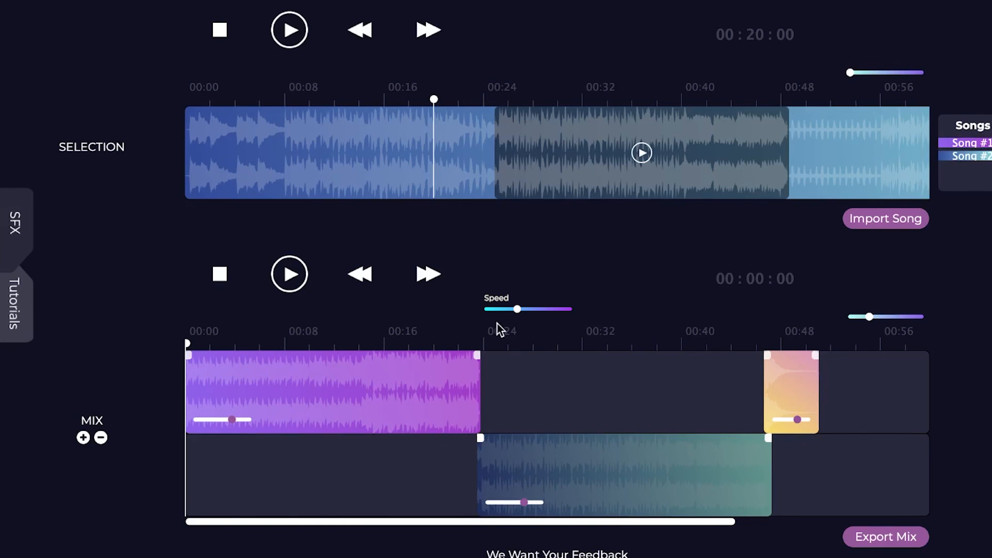
Increase the speed of the selected Song #2 clip and play the mix from its start for a few seconds
drag(516, 309, 545, 312)
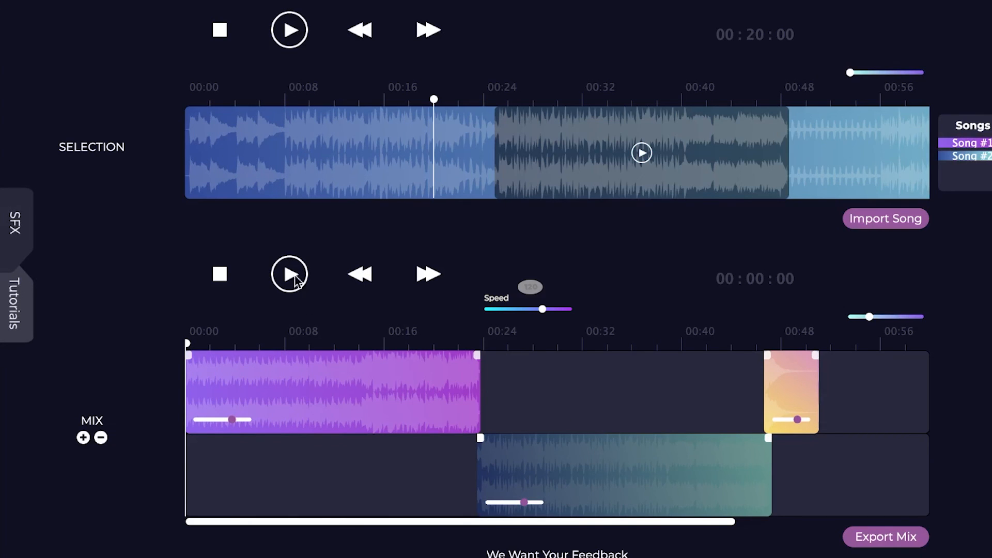
click(289, 274)
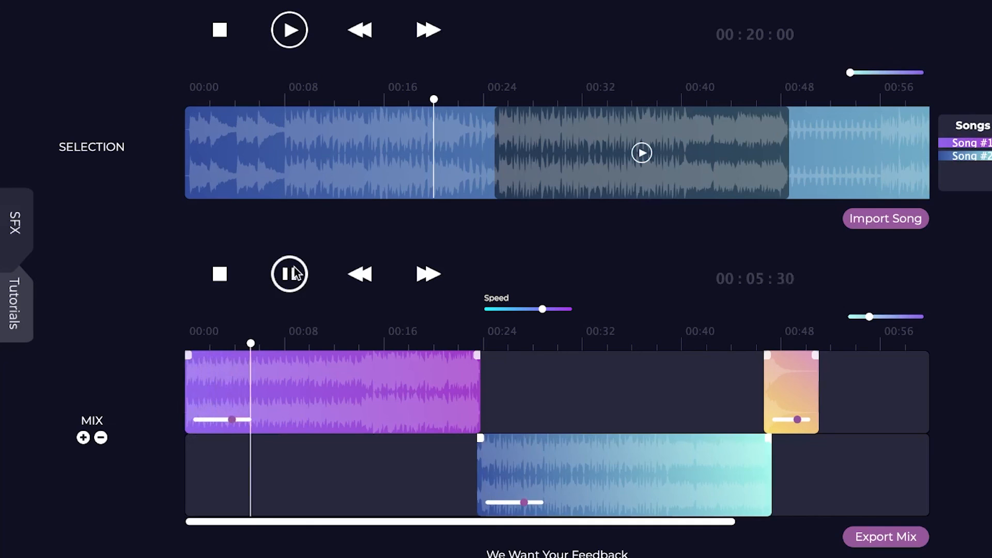
click(220, 275)
Place Song #1's section from about 0:27 to 0:42 on the second mix track at about 0:51, after the sound effect
click(429, 274)
click(428, 274)
click(961, 143)
drag(505, 162, 666, 370)
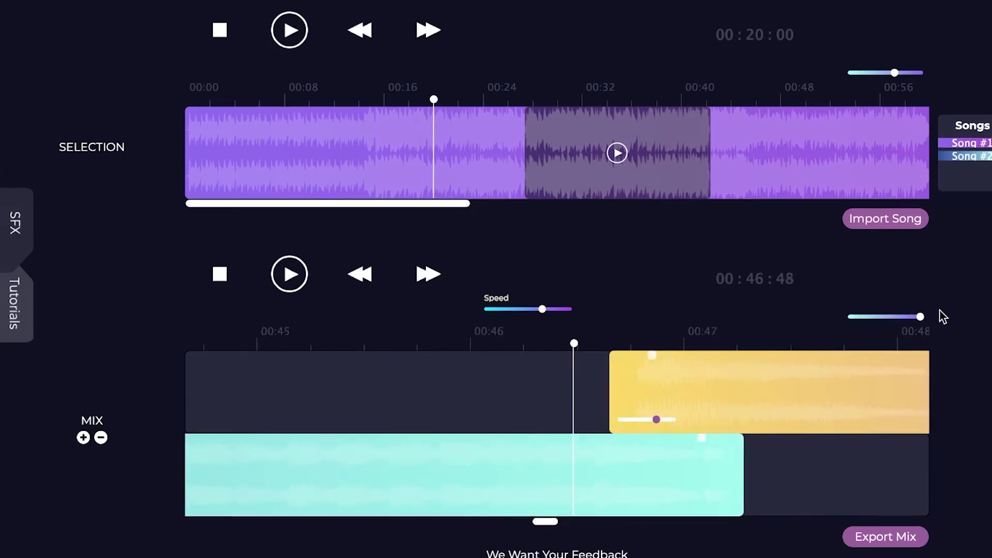
drag(920, 317, 914, 317)
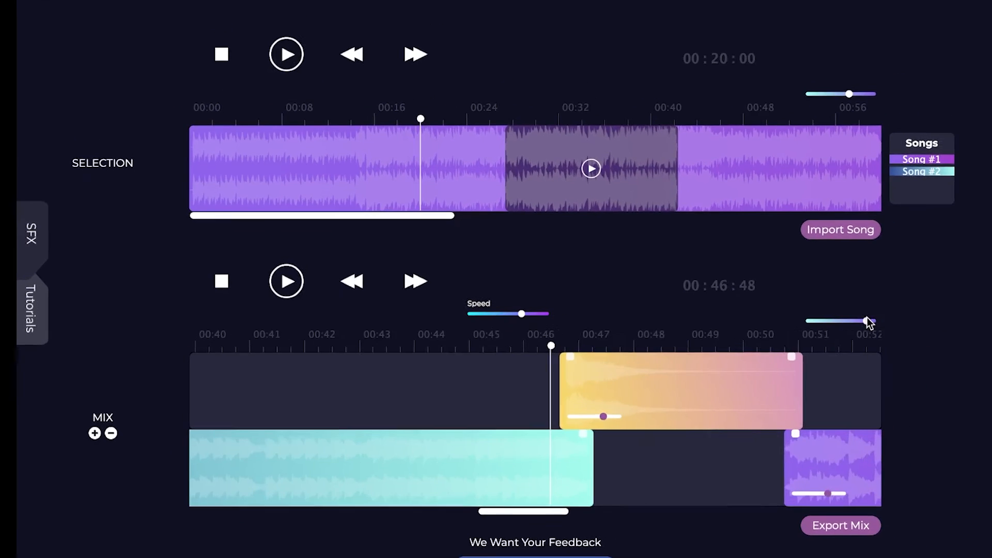